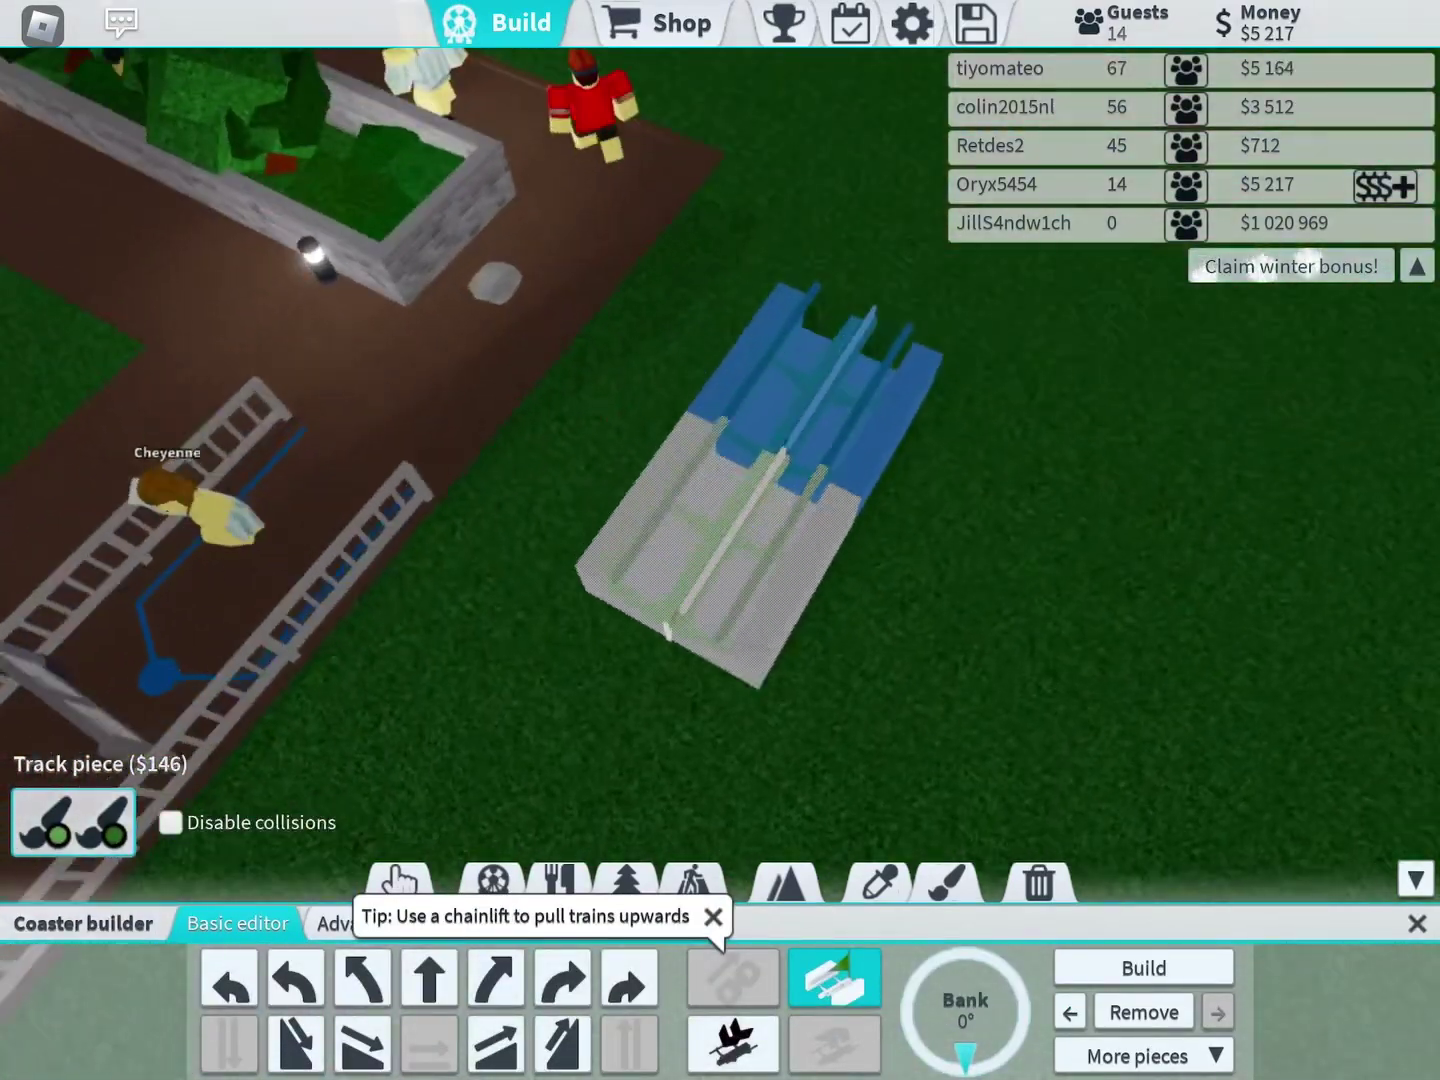
Step: Extend the track past the station with five straight pieces and a left curve
left_click(1143, 968)
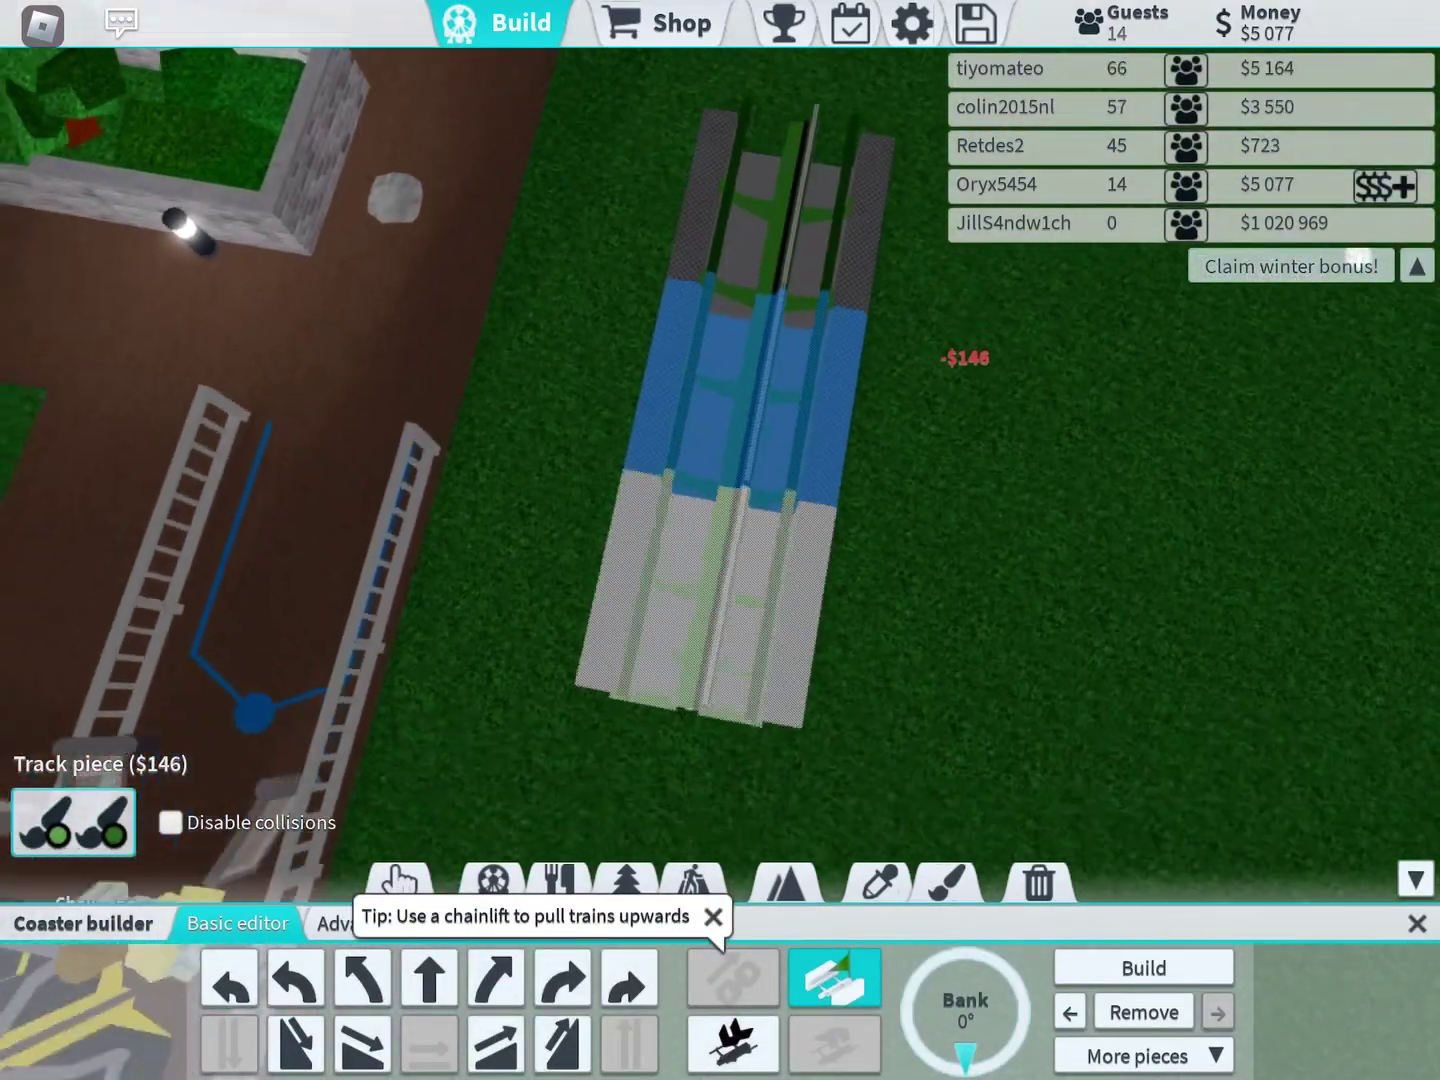
left_click(1143, 967)
left_click(1143, 968)
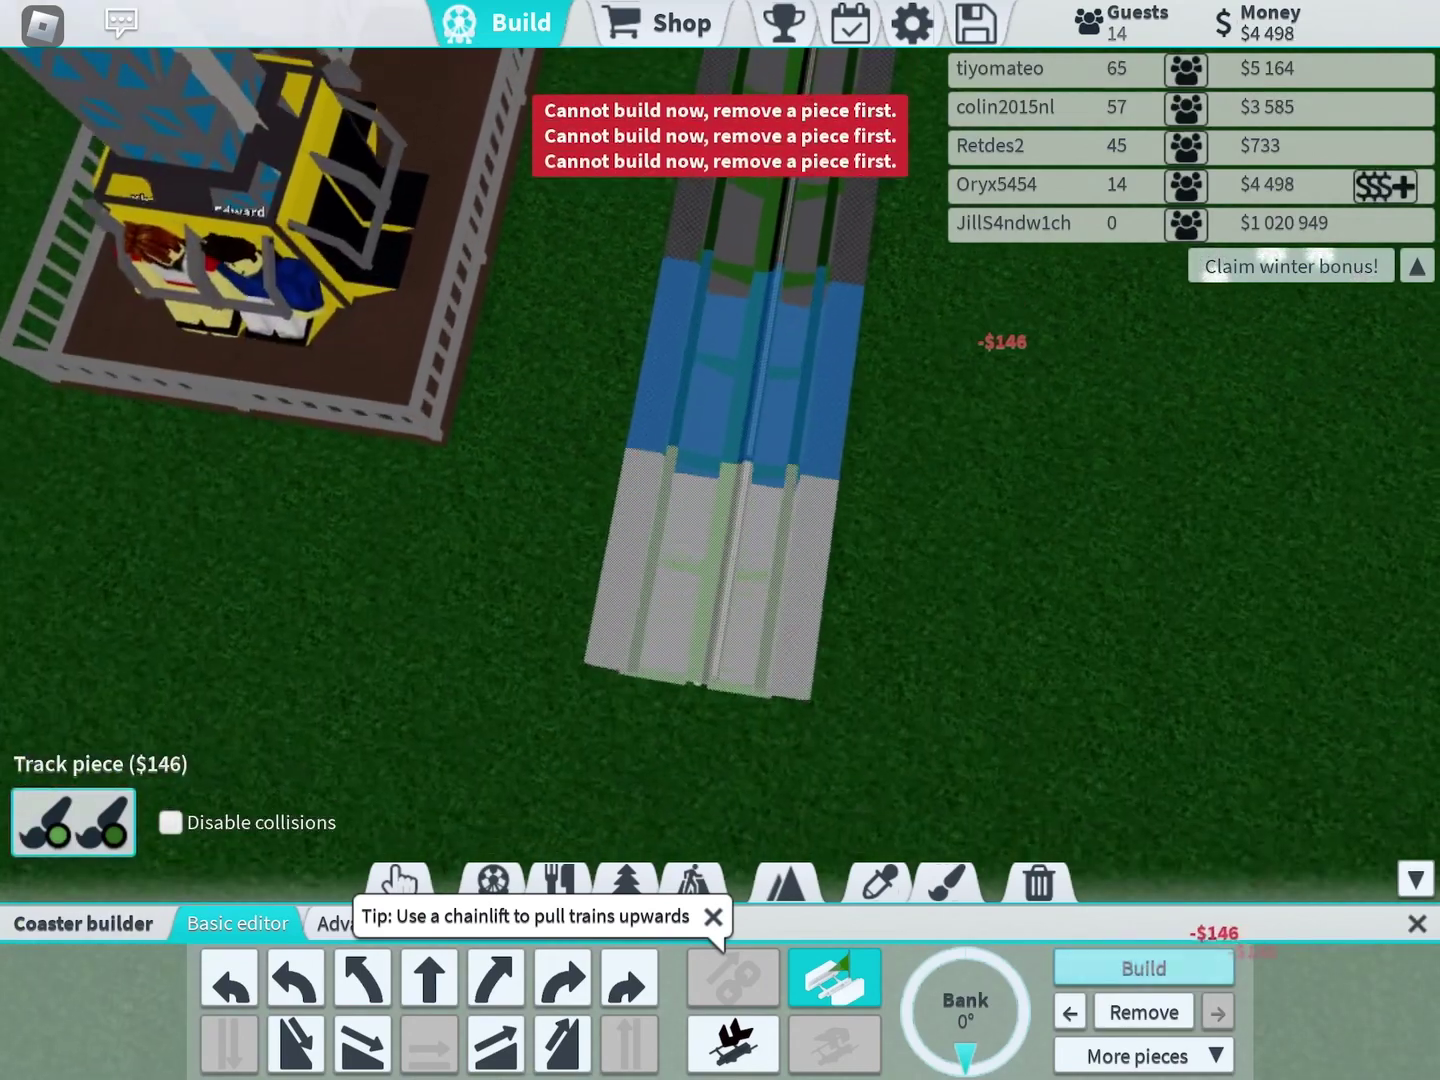
left_click(1143, 967)
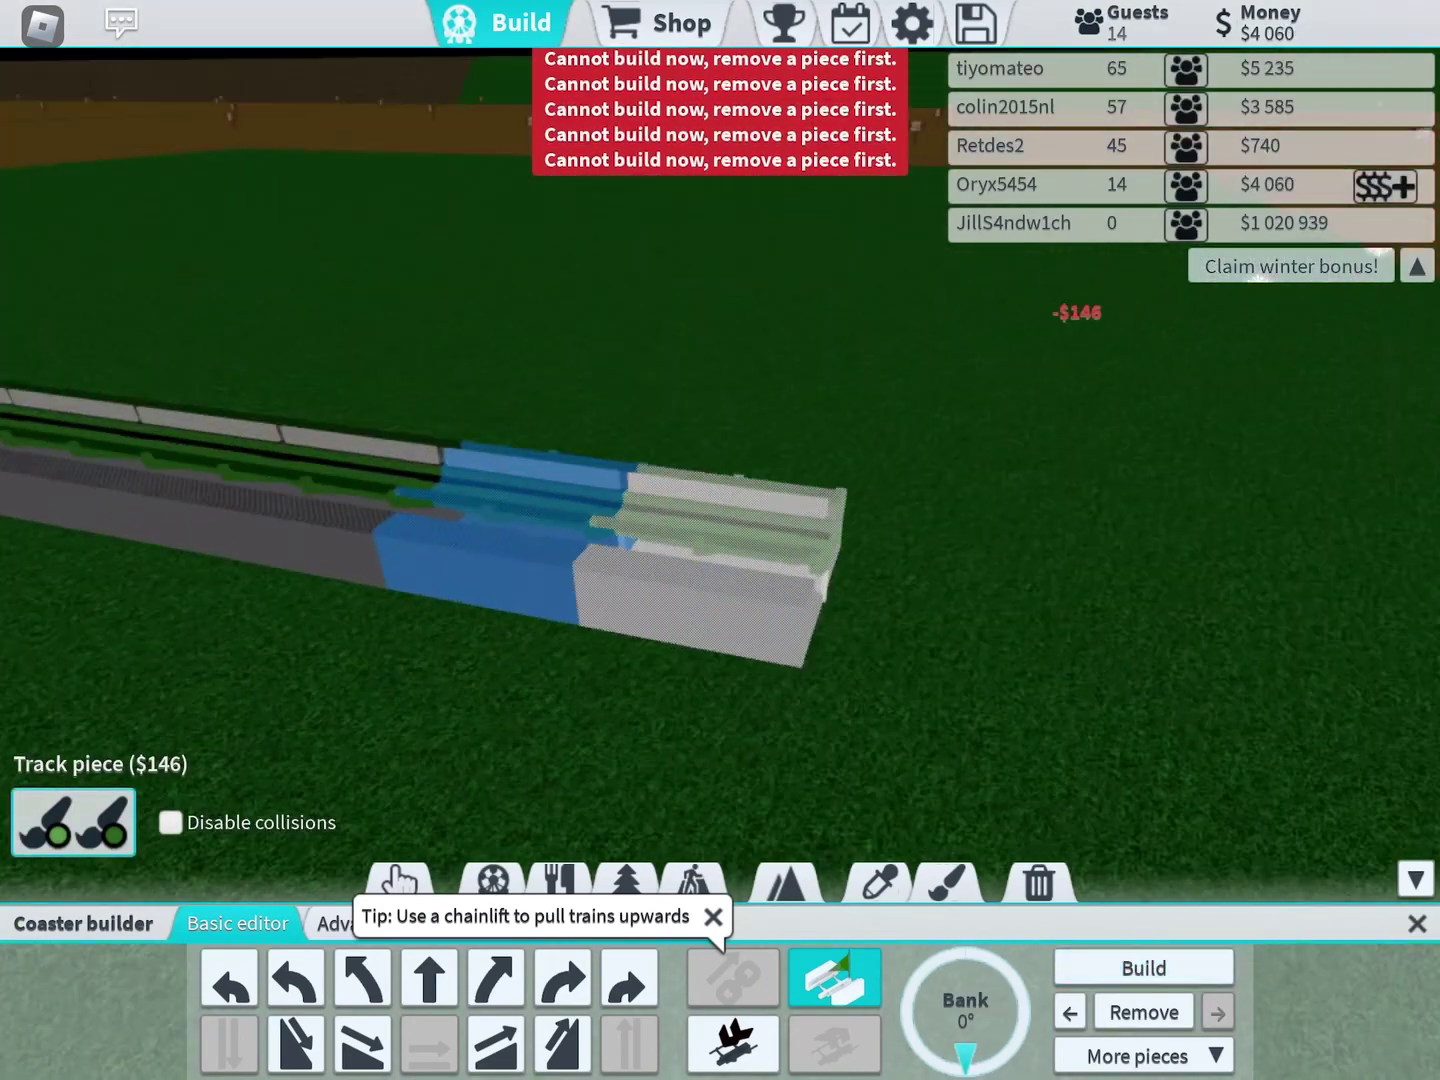
left_click(1143, 968)
left_click(230, 978)
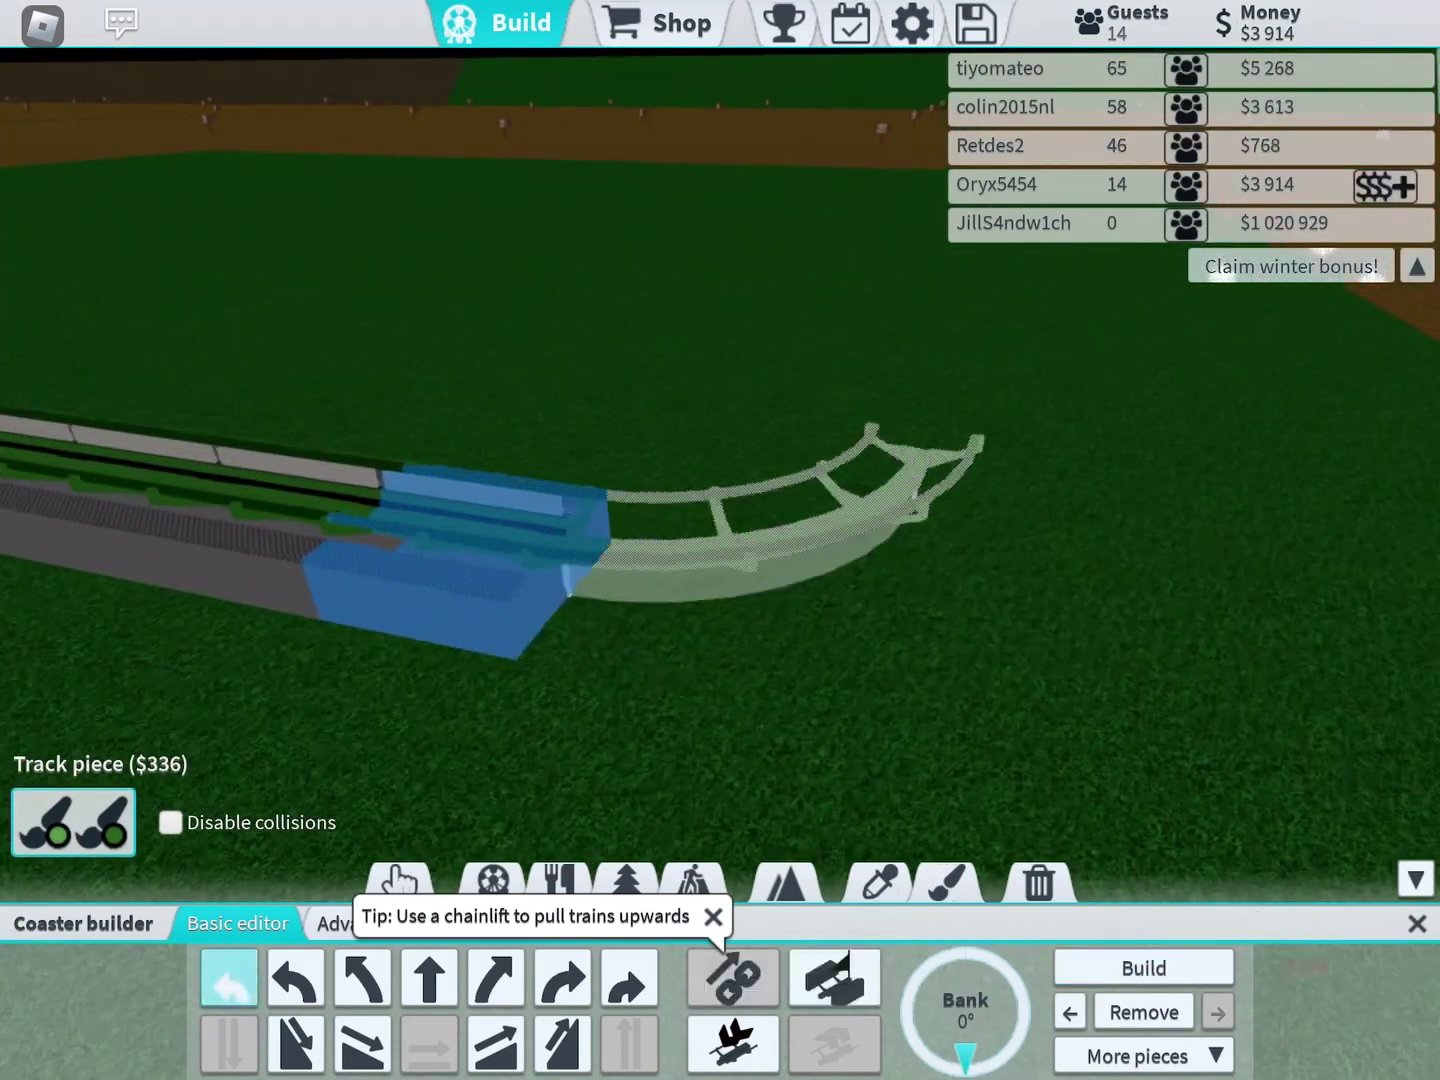
left_click(1143, 968)
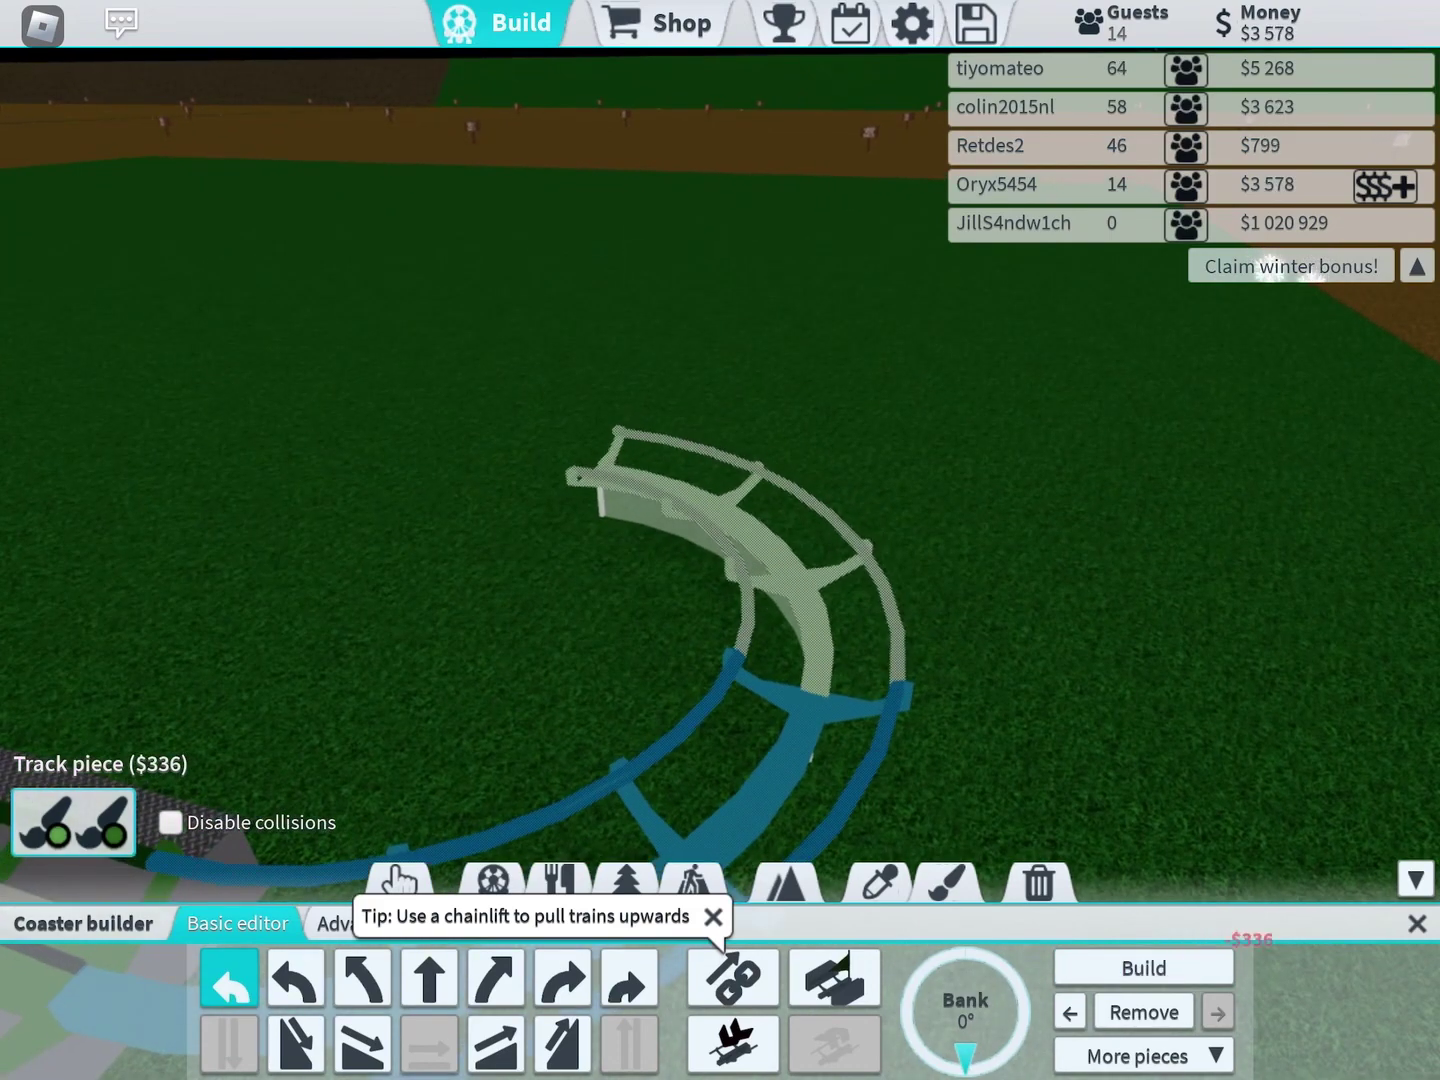
Step: Build a steep, then vertical, chain-lift climb up to the height limit
left_click(562, 1043)
left_click(731, 978)
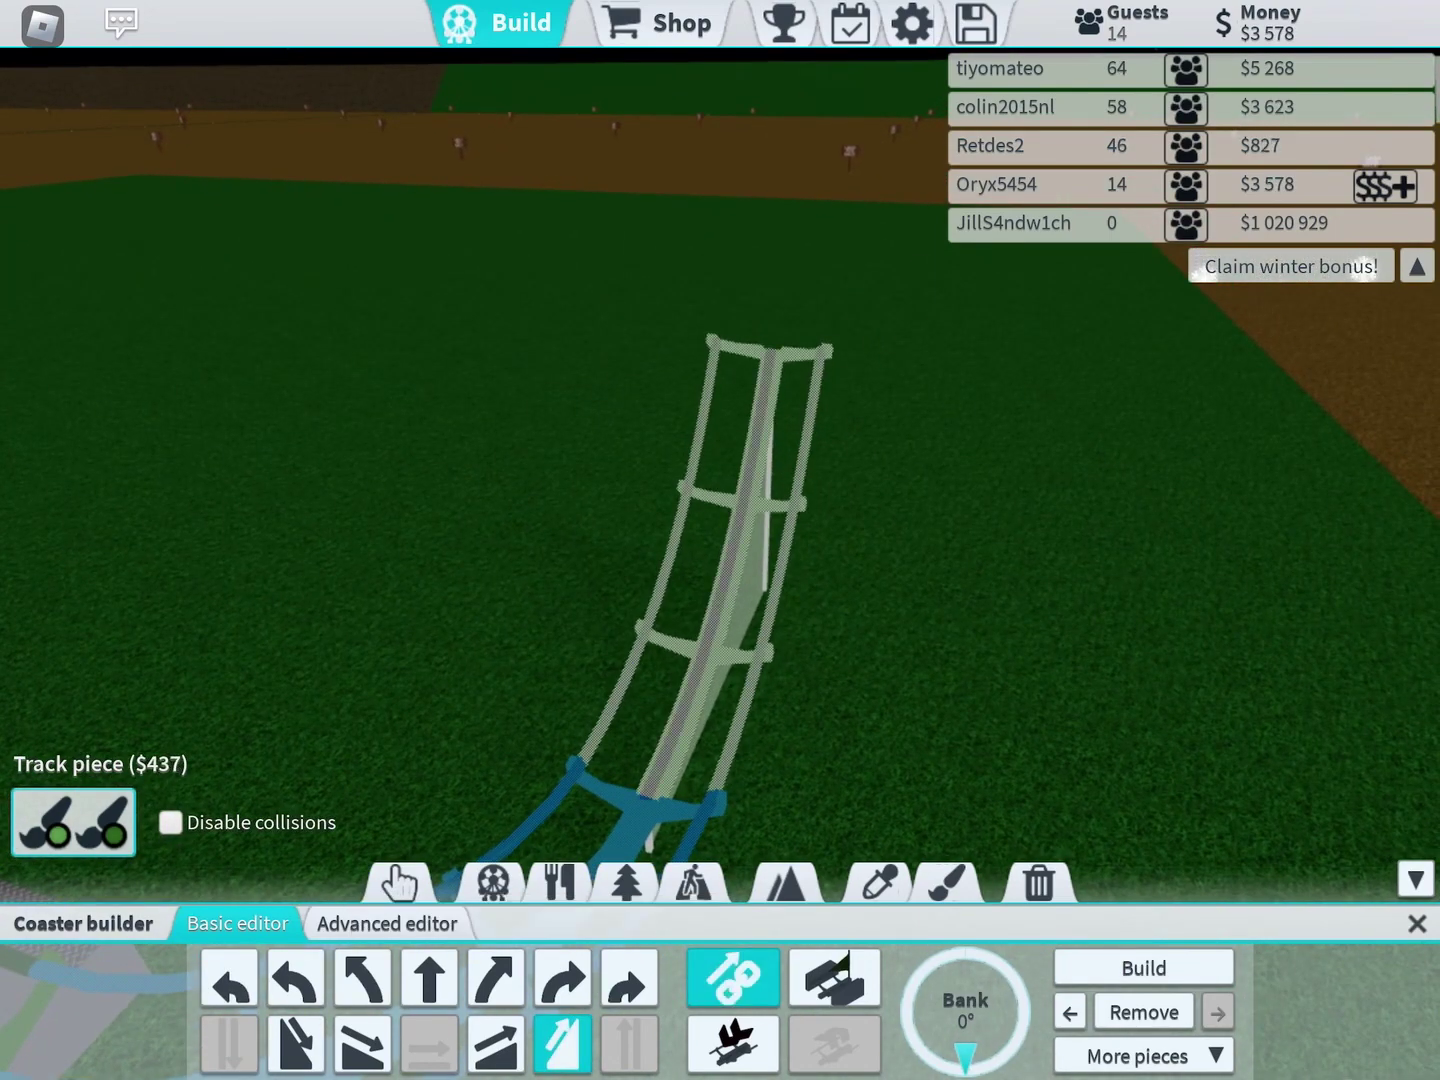
left_click(1143, 967)
left_click(429, 978)
left_click(1143, 968)
left_click(1143, 968)
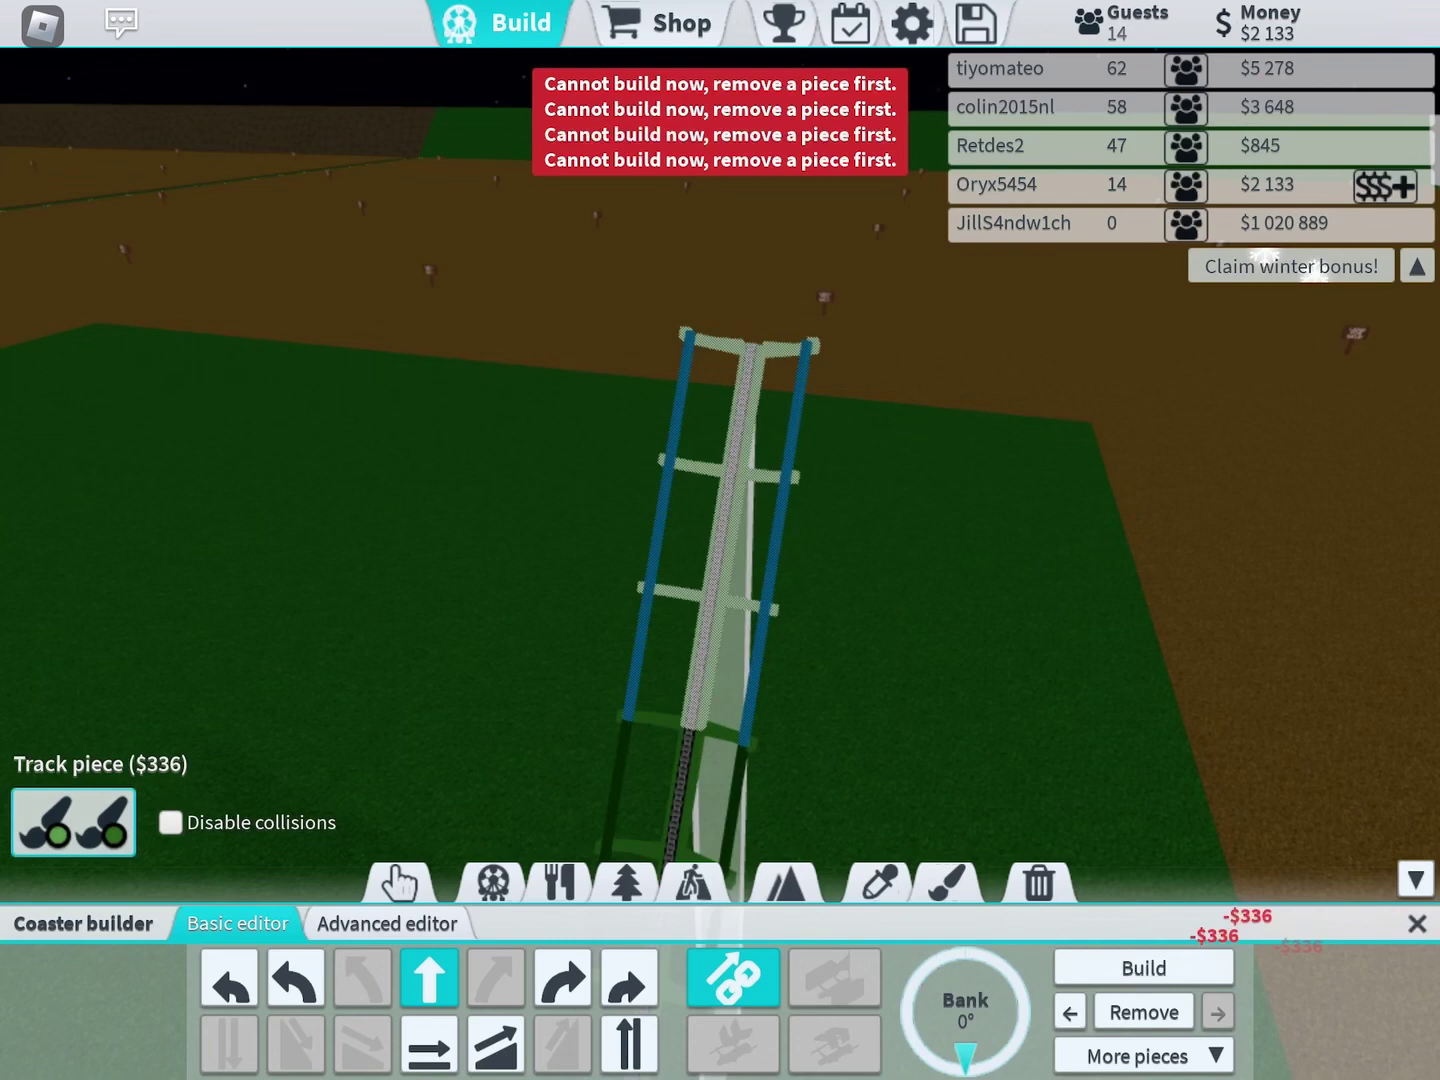
left_click(1143, 968)
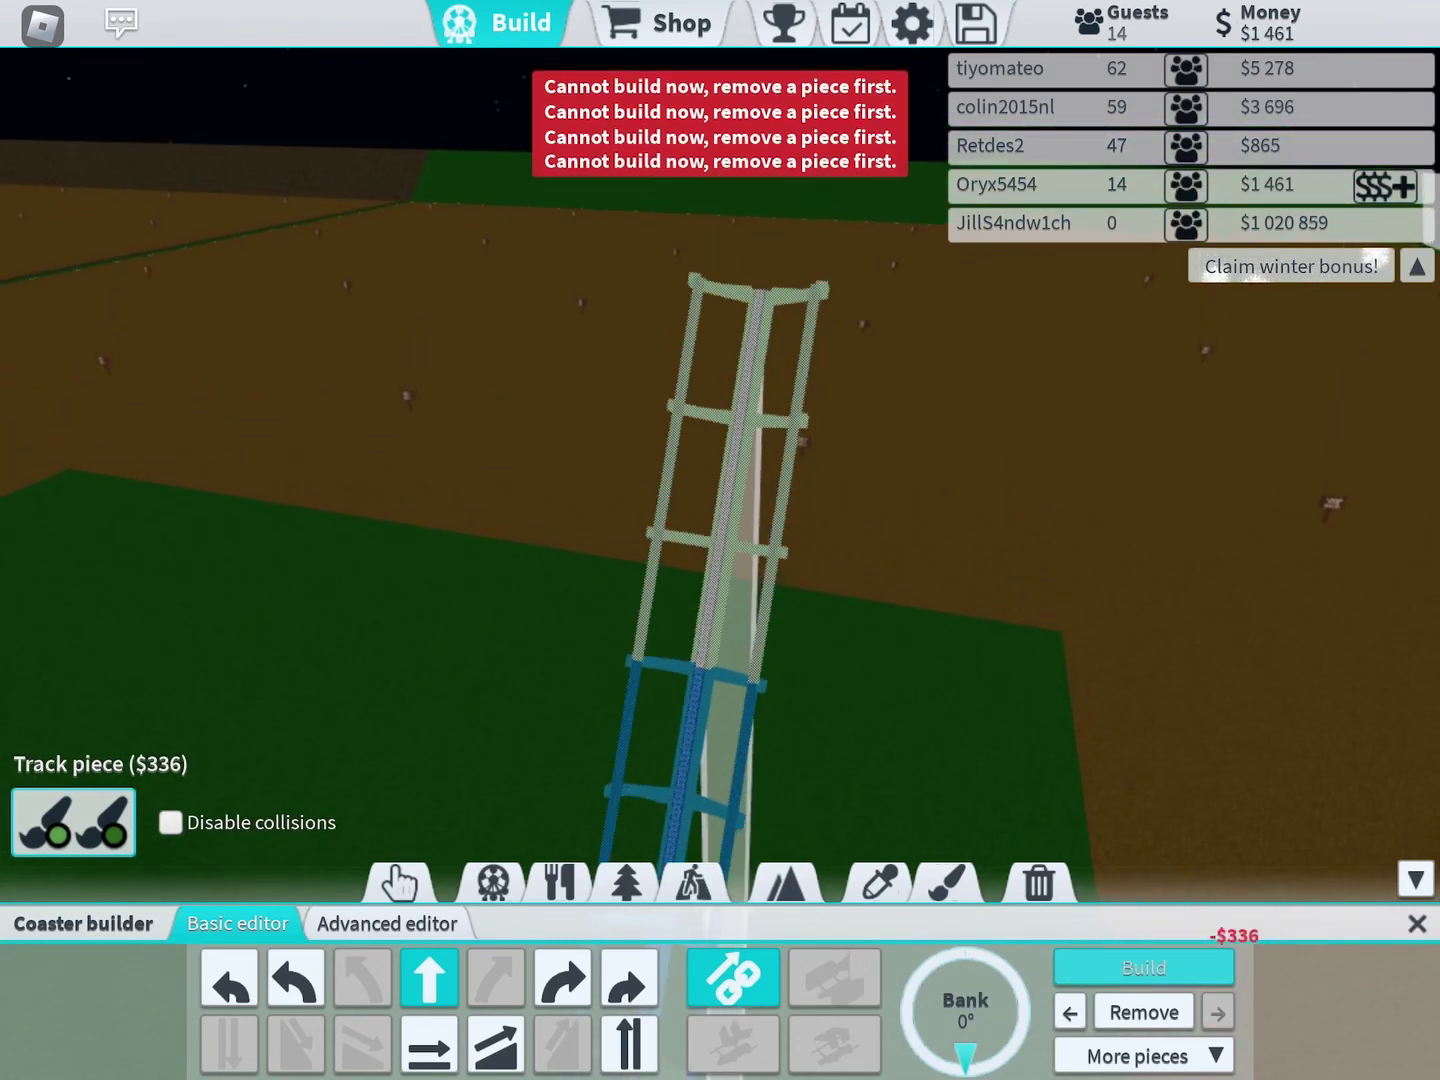
left_click(1143, 968)
left_click(1143, 967)
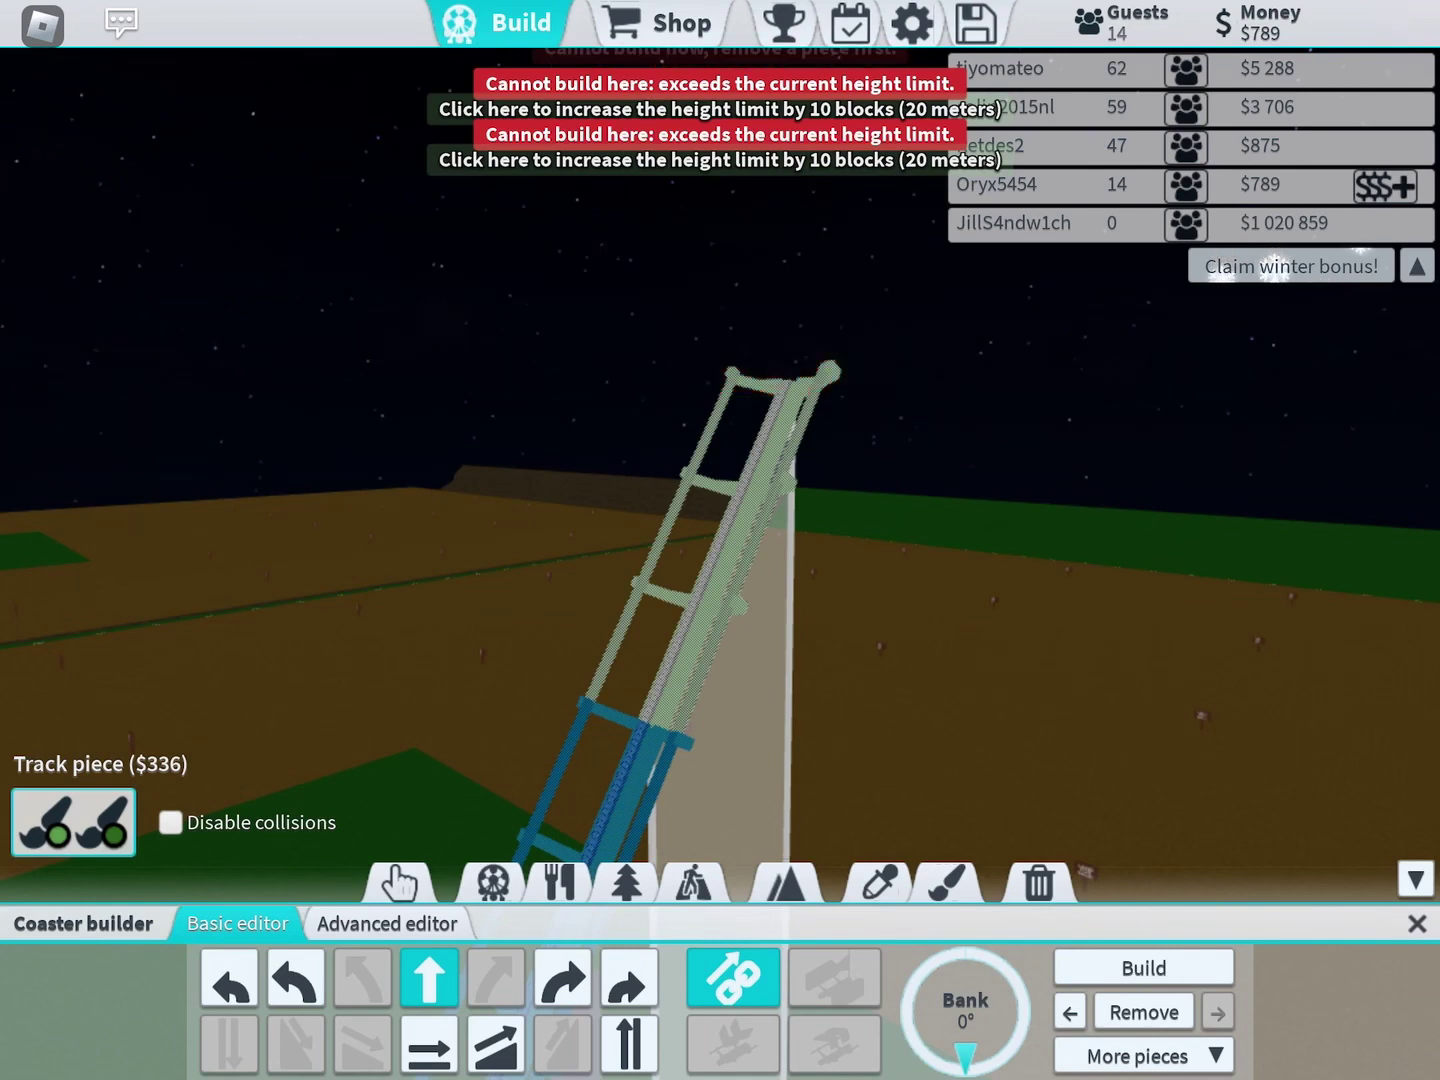
Step: In the Advanced editor, drag the top piece's node handles to lower its end
left_click(386, 922)
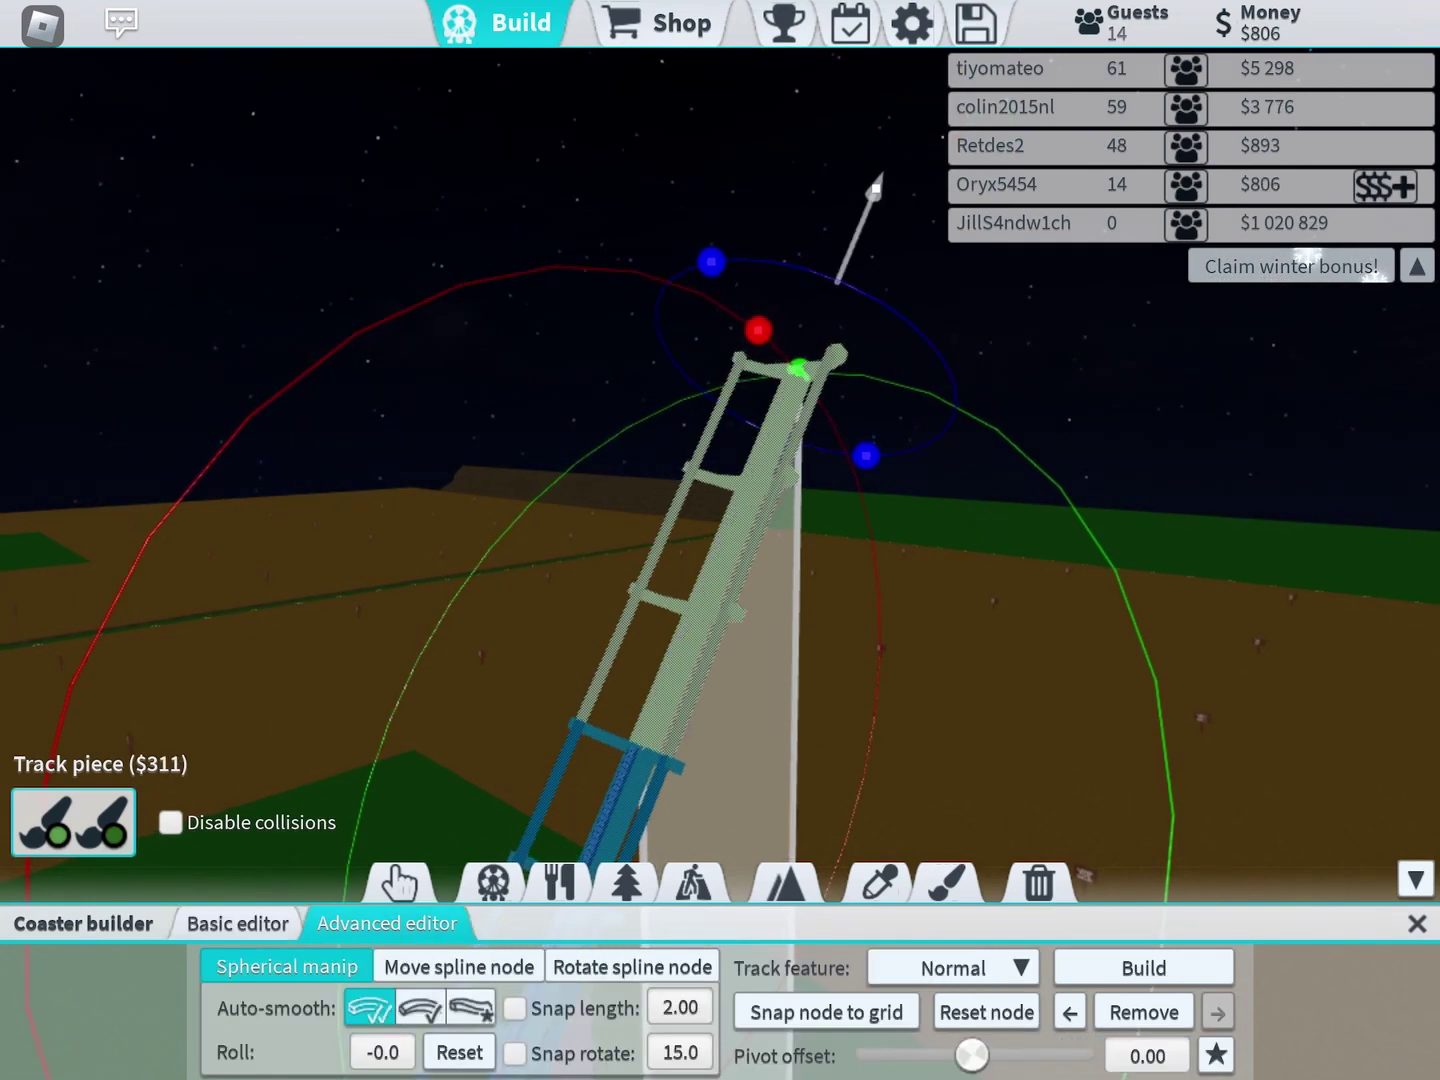
left_click_drag(720, 450, 720, 540)
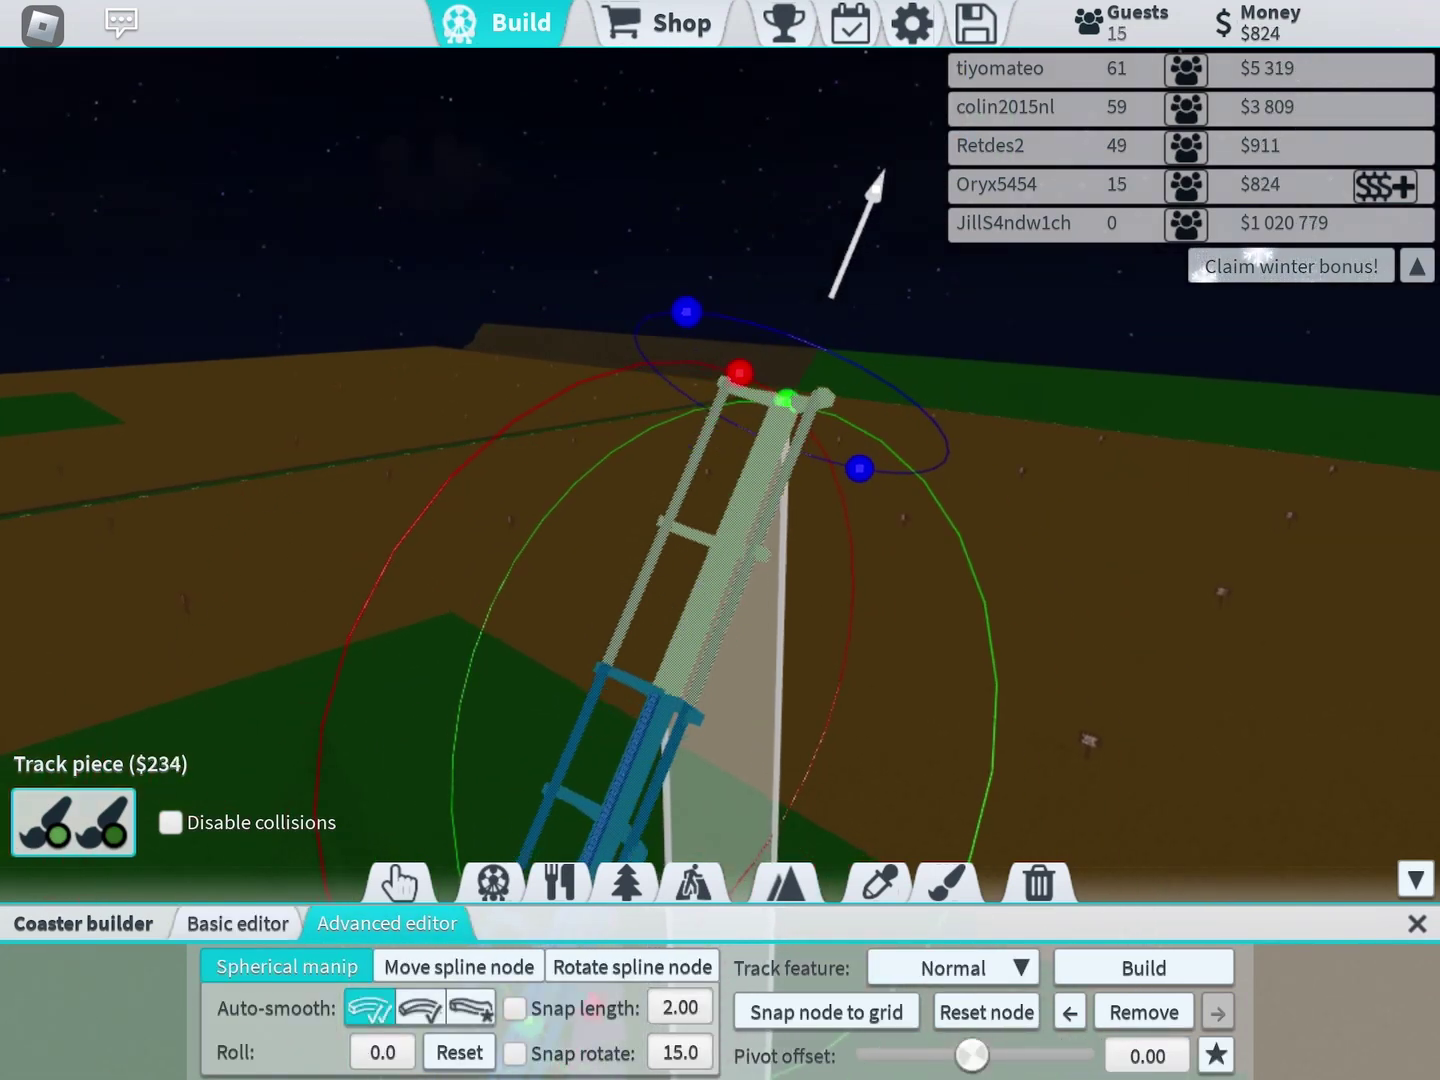
left_click(1143, 968)
left_click_drag(788, 400, 761, 464)
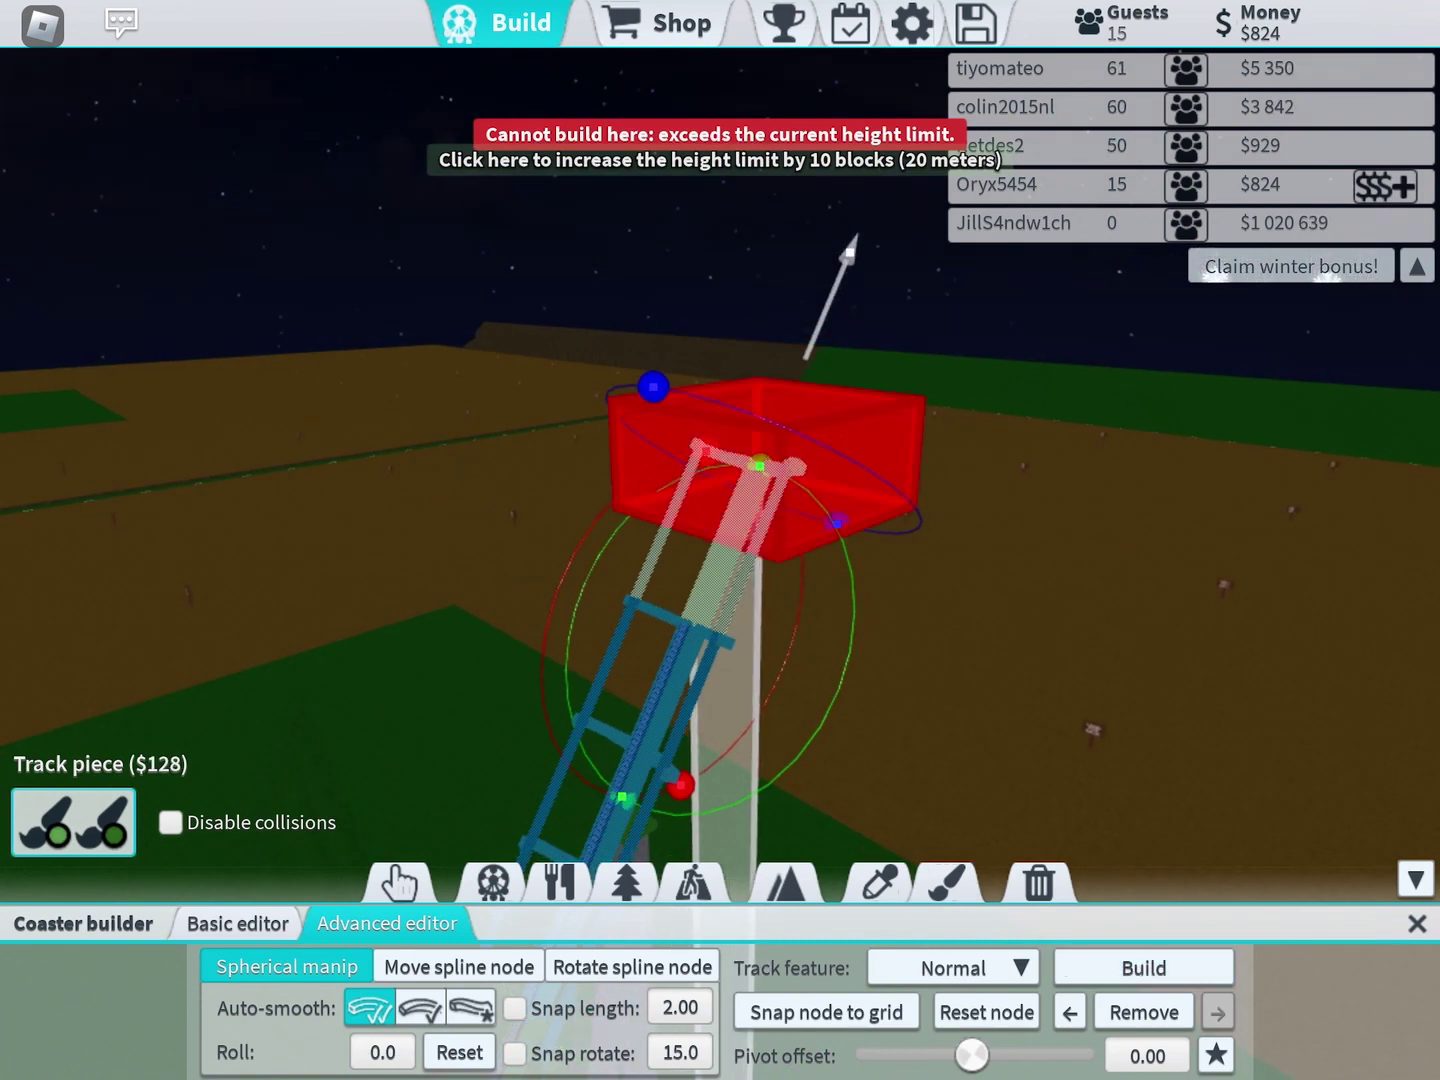
left_click_drag(720, 506, 720, 394)
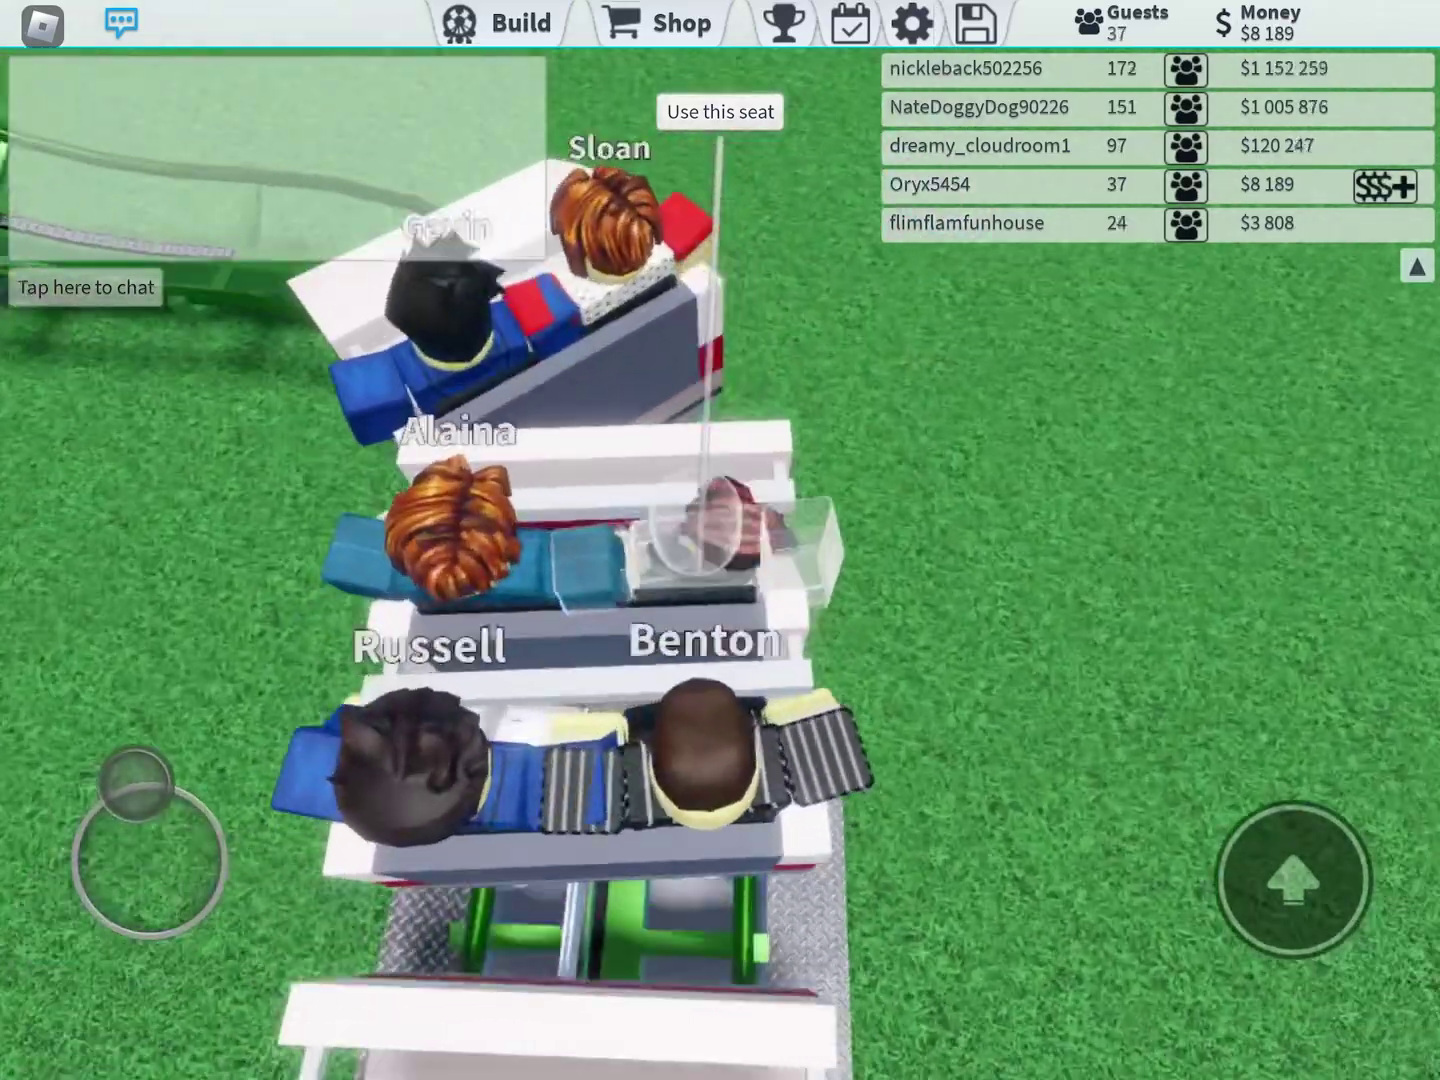
Step: Board the green coaster and ride it, alternating first-person and rider camera views
left_click(720, 111)
left_click(720, 112)
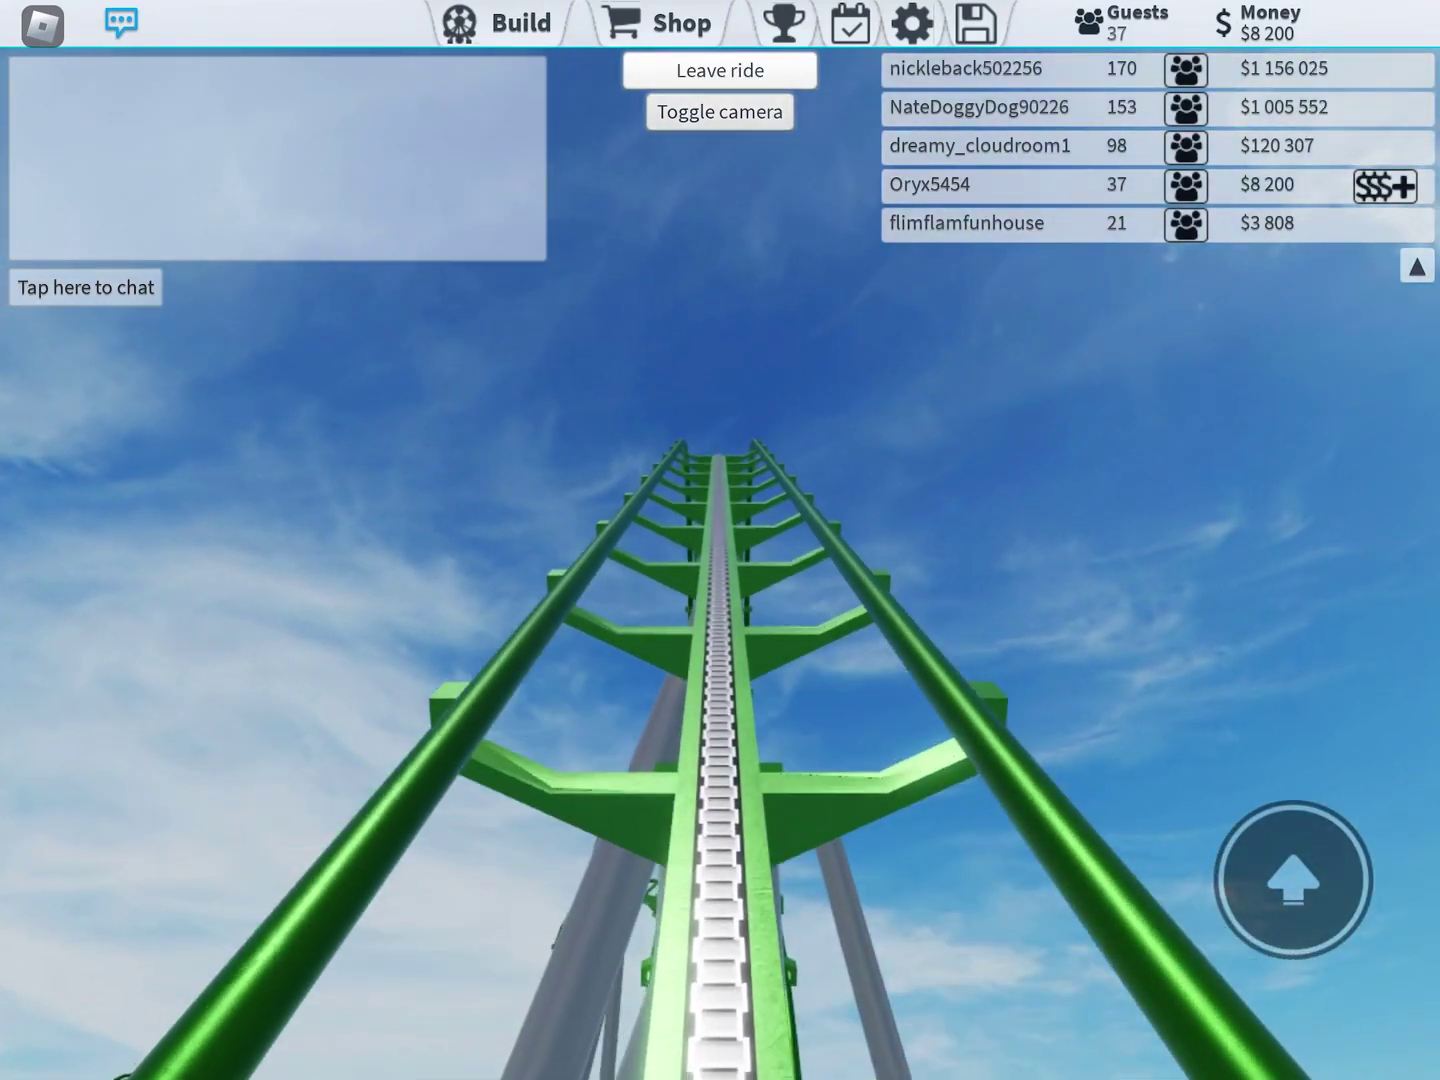
left_click(719, 111)
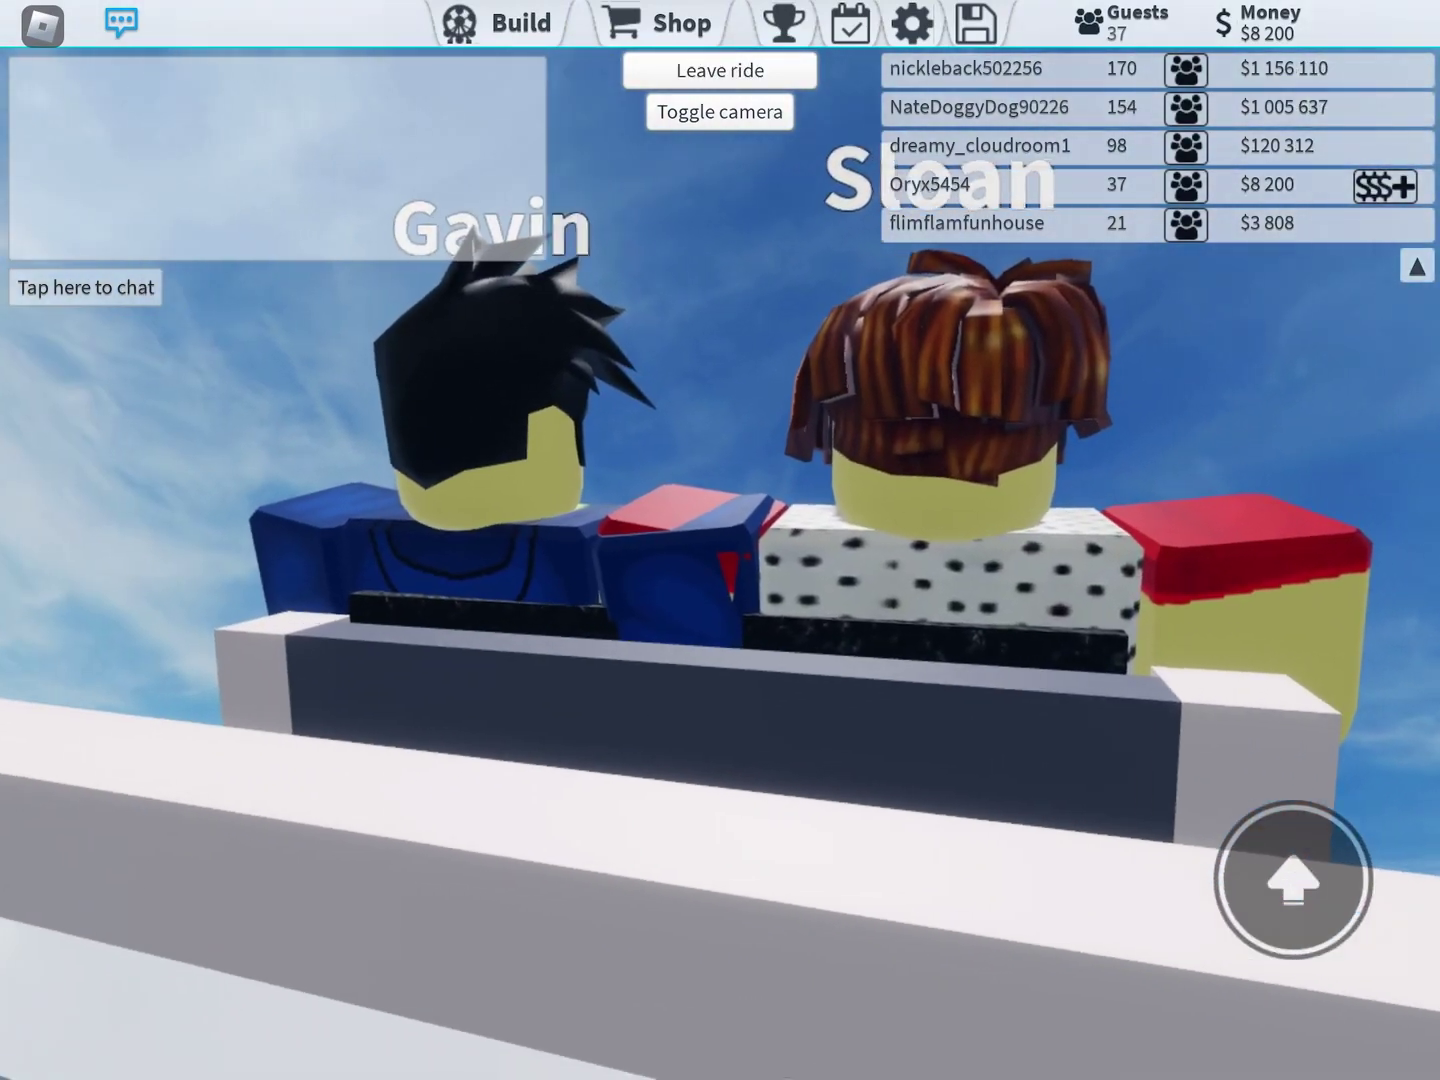
left_click(718, 112)
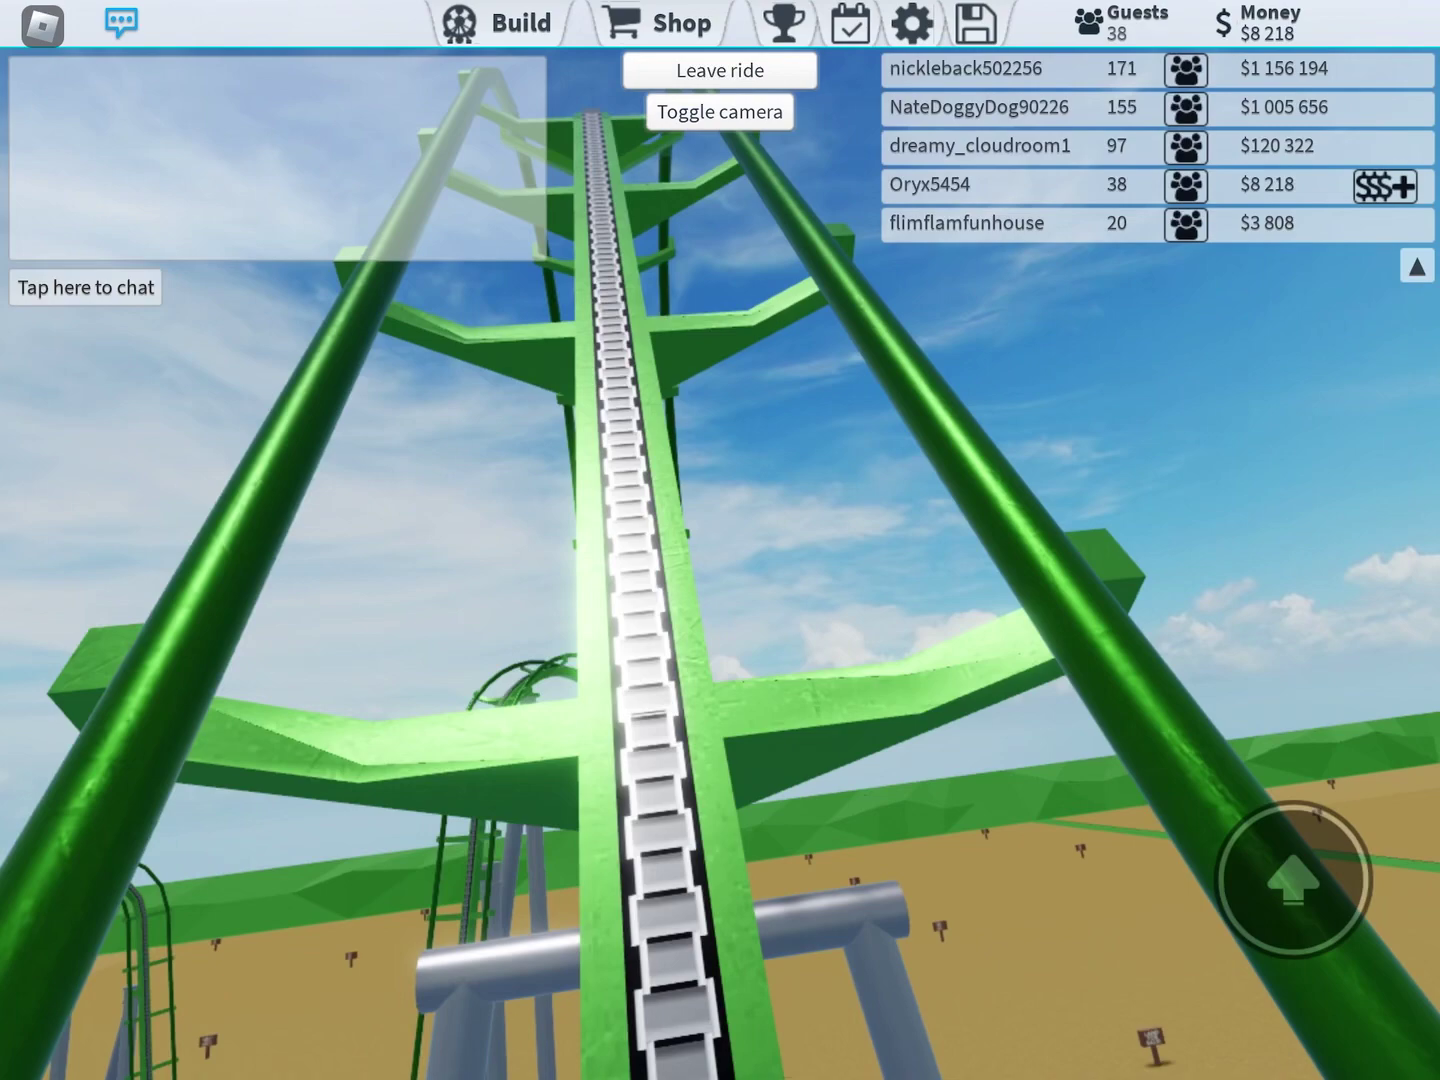